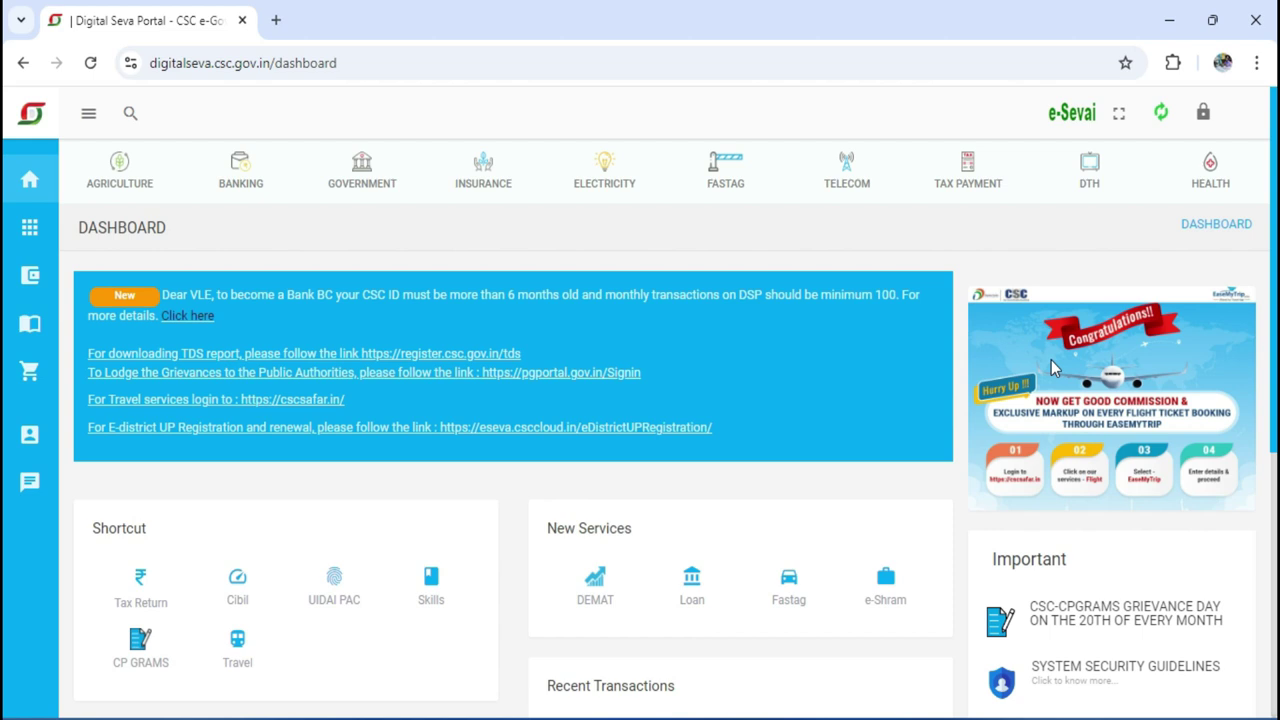
Search the portal's services for 'csc sa' and launch CSC SAFAR-IRCTC in a new tab
{"action": "left_click", "coordinate": [127, 122]}
{"action": "left_click", "coordinate": [127, 122]}
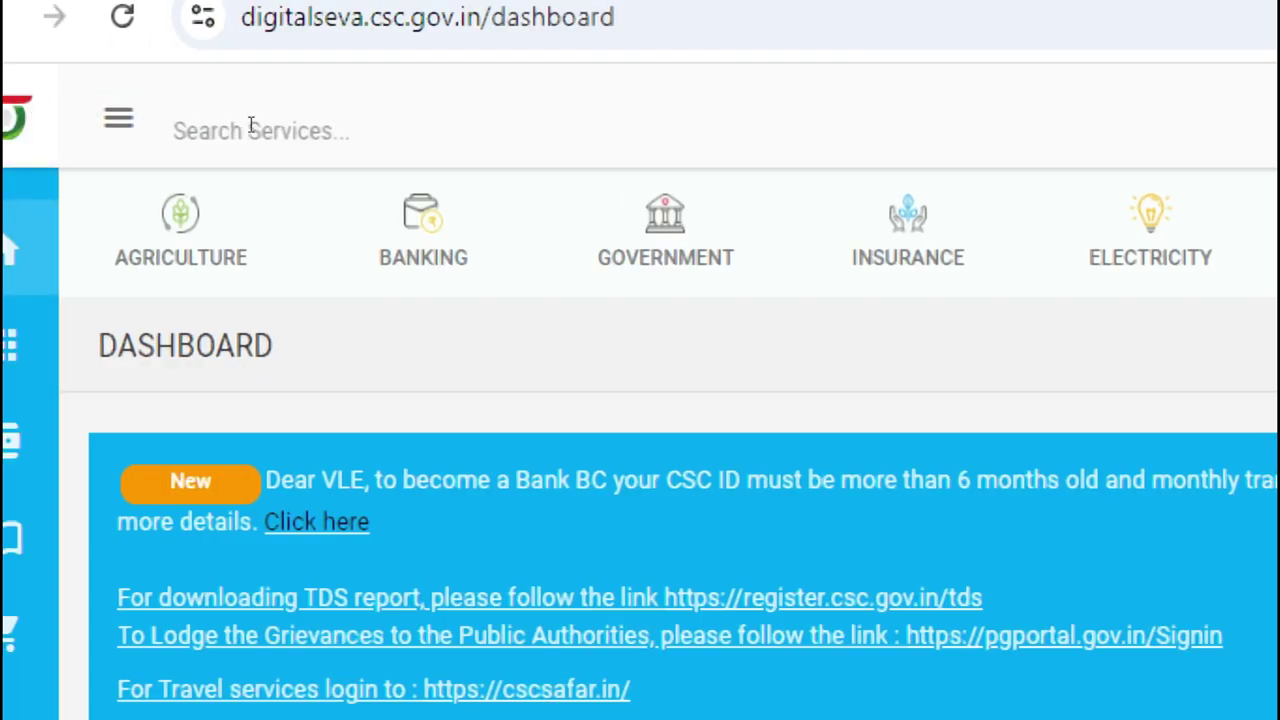
{"action": "type", "text": "csc"}
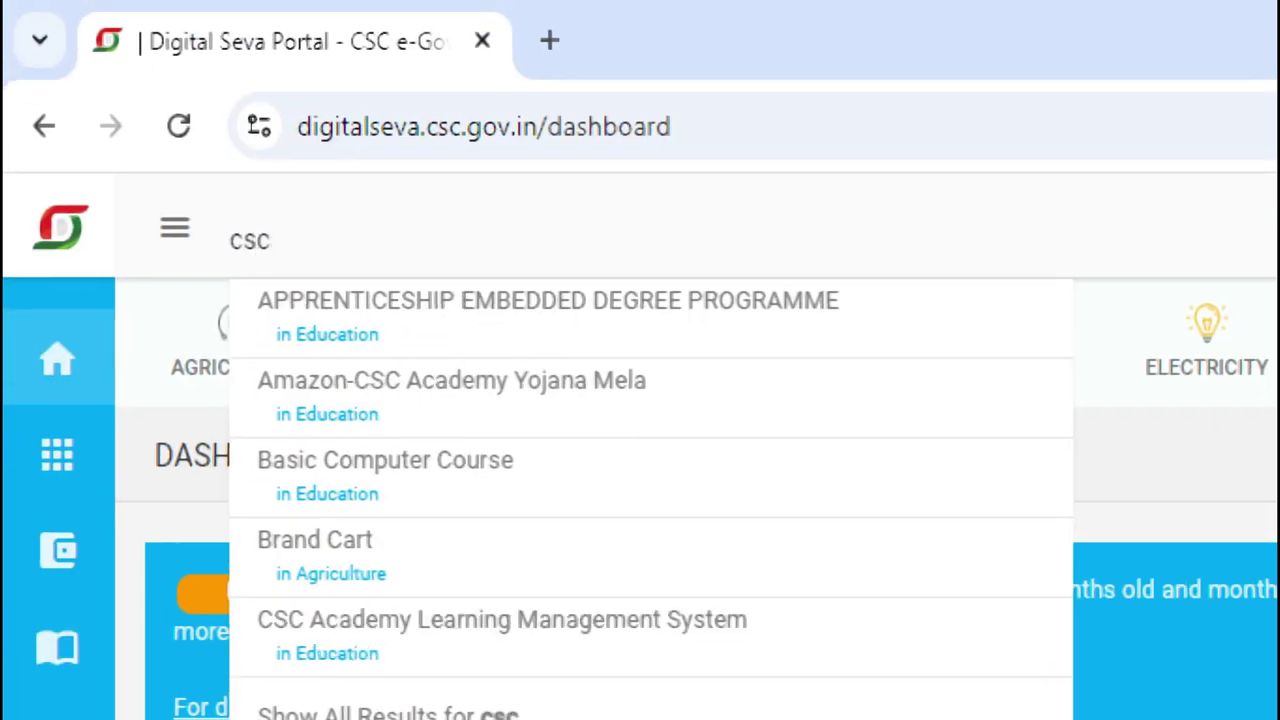
{"action": "type", "text": " sa"}
{"action": "key", "text": "Return"}
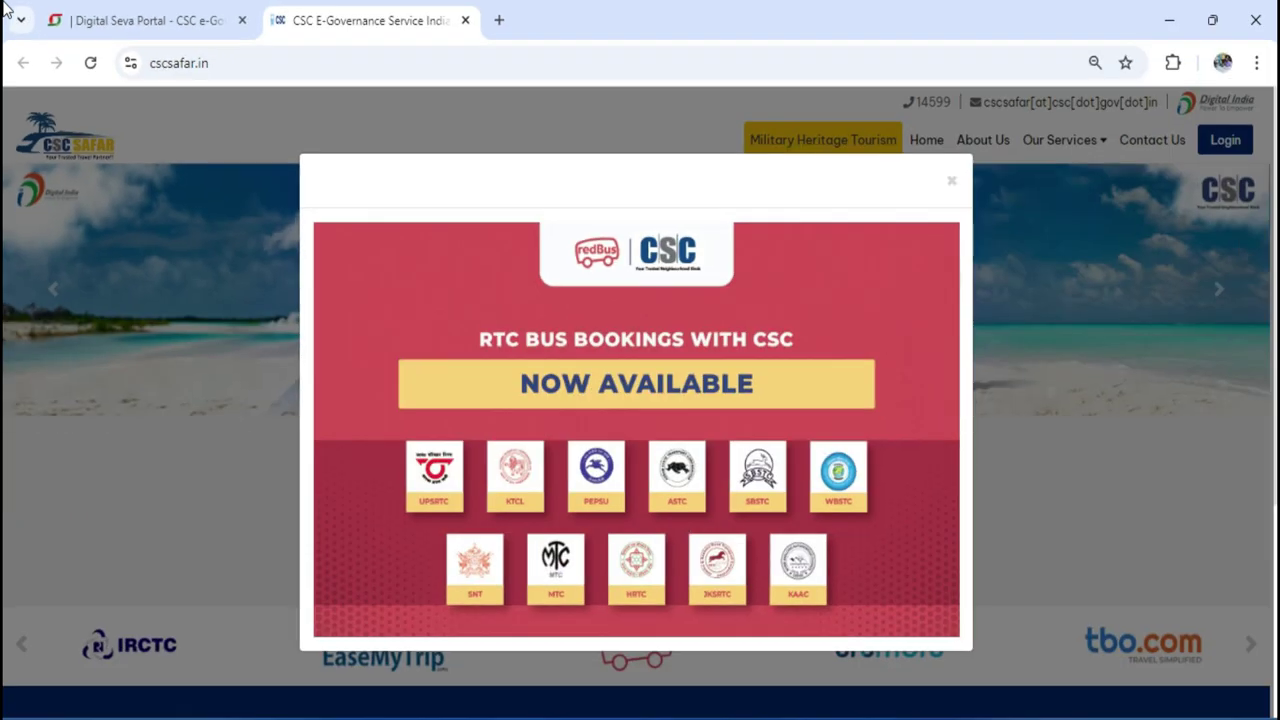
Dismiss the RTC bus booking announcement, log in to the agent account, then dismiss it again
{"action": "left_click", "coordinate": [953, 182]}
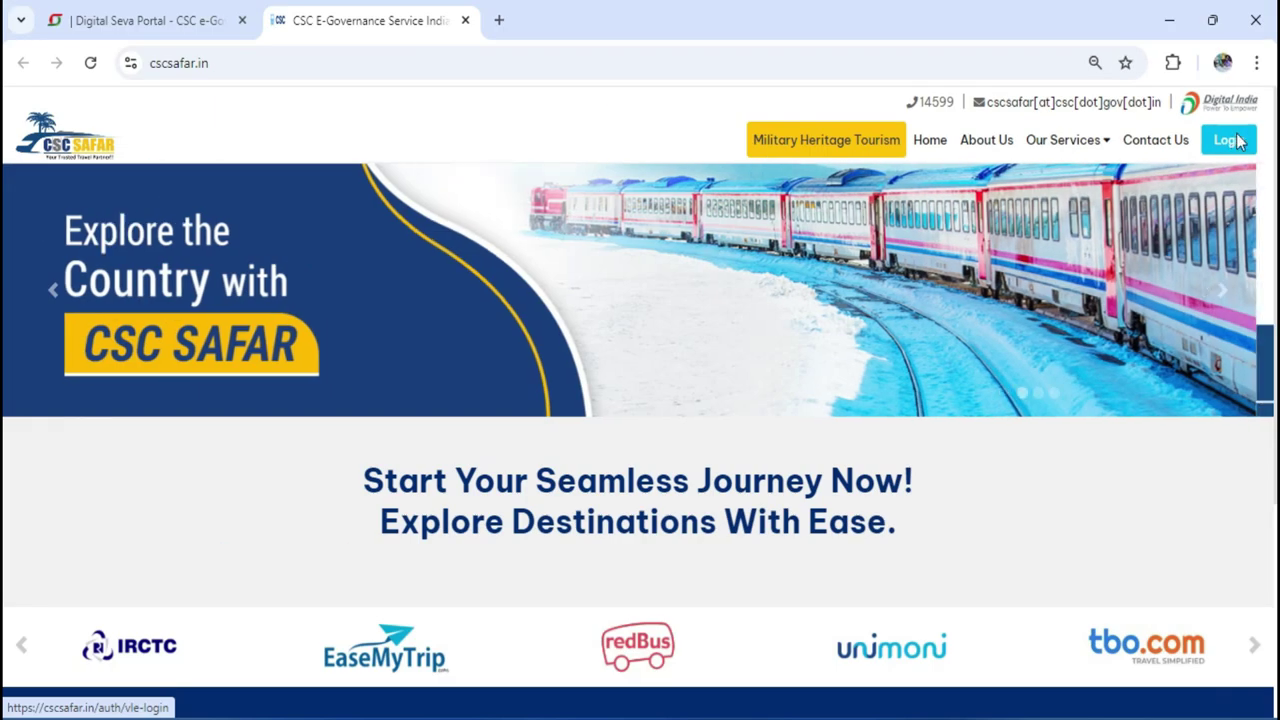
{"action": "left_click", "coordinate": [1236, 142]}
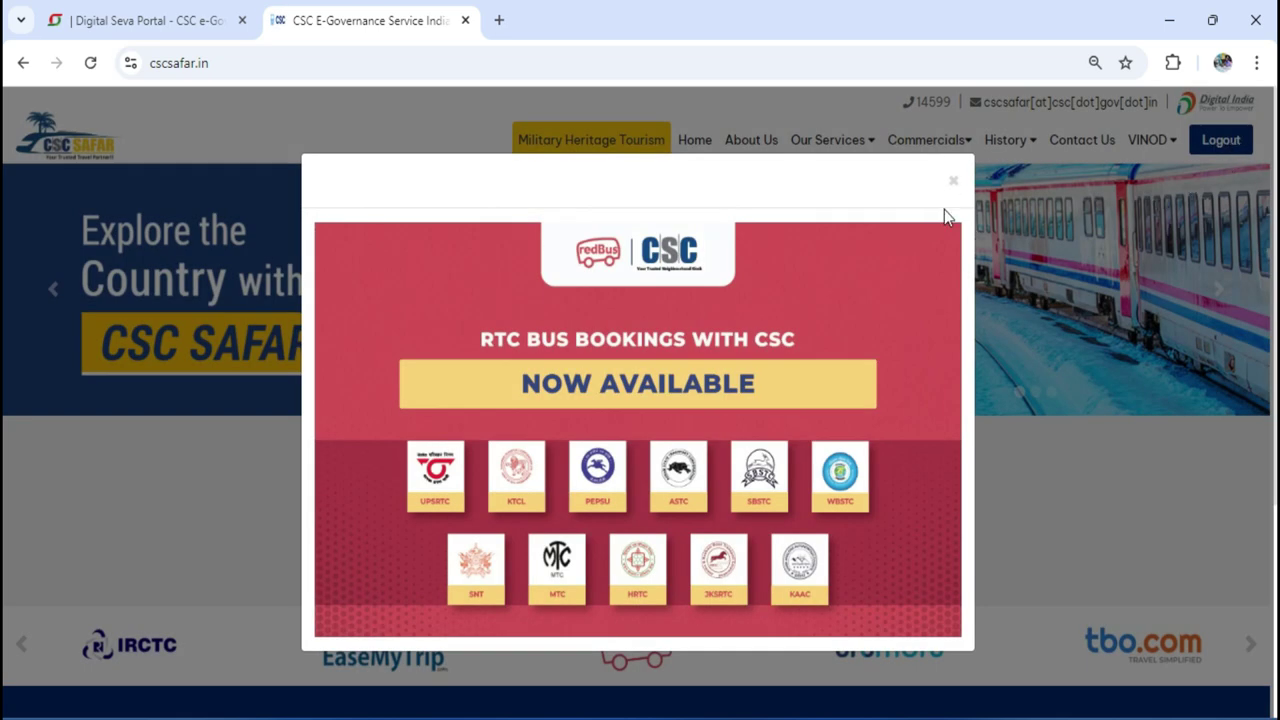
{"action": "left_click", "coordinate": [957, 179]}
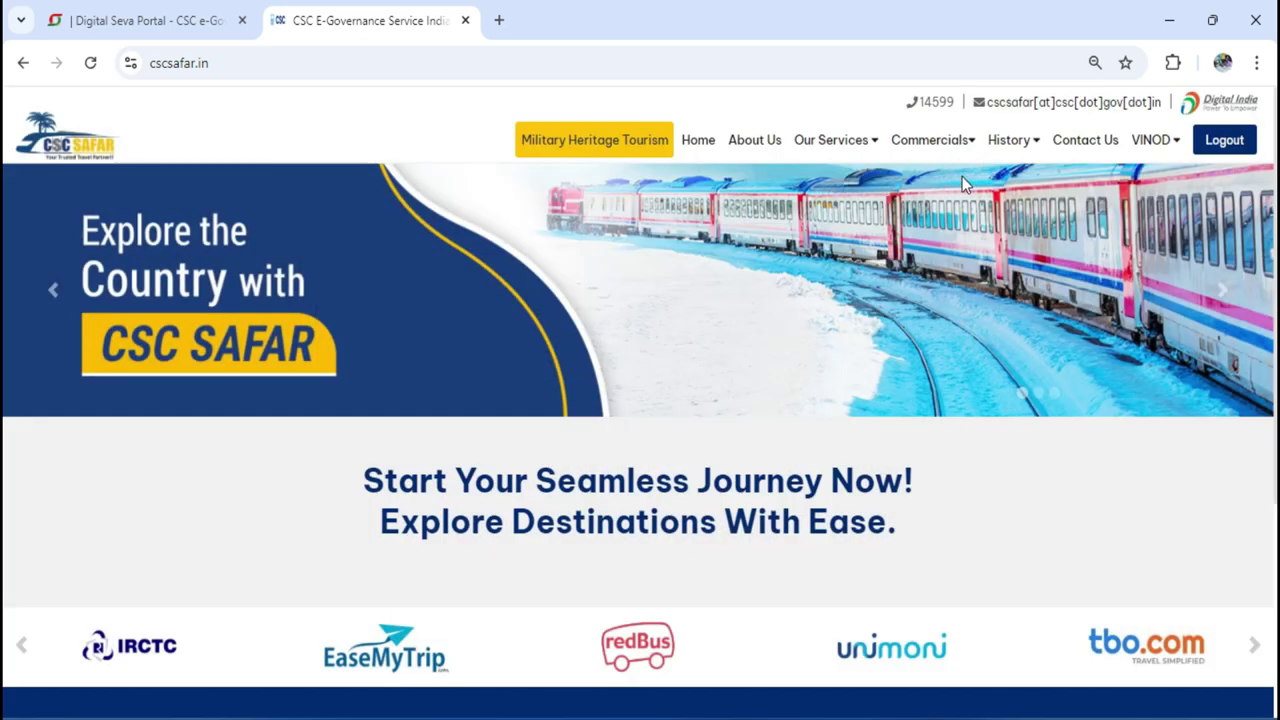
{"action": "mouse_move", "coordinate": [1008, 140]}
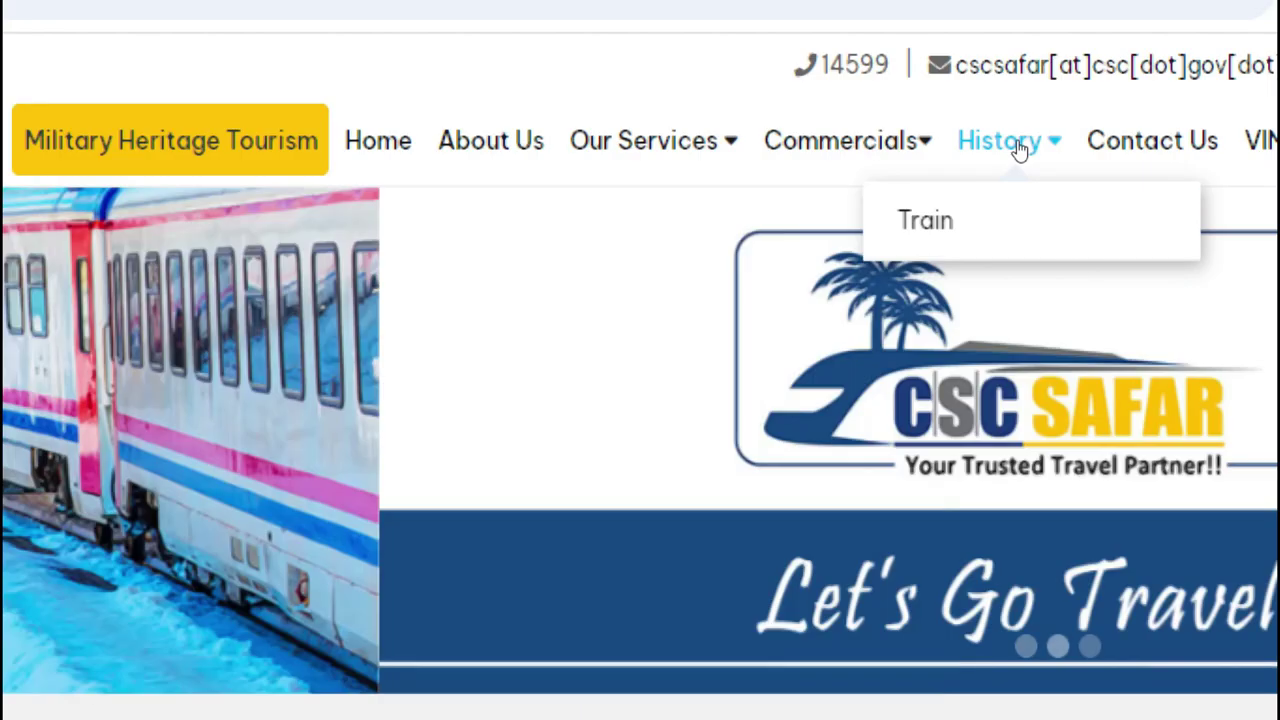
{"action": "mouse_move", "coordinate": [1020, 180]}
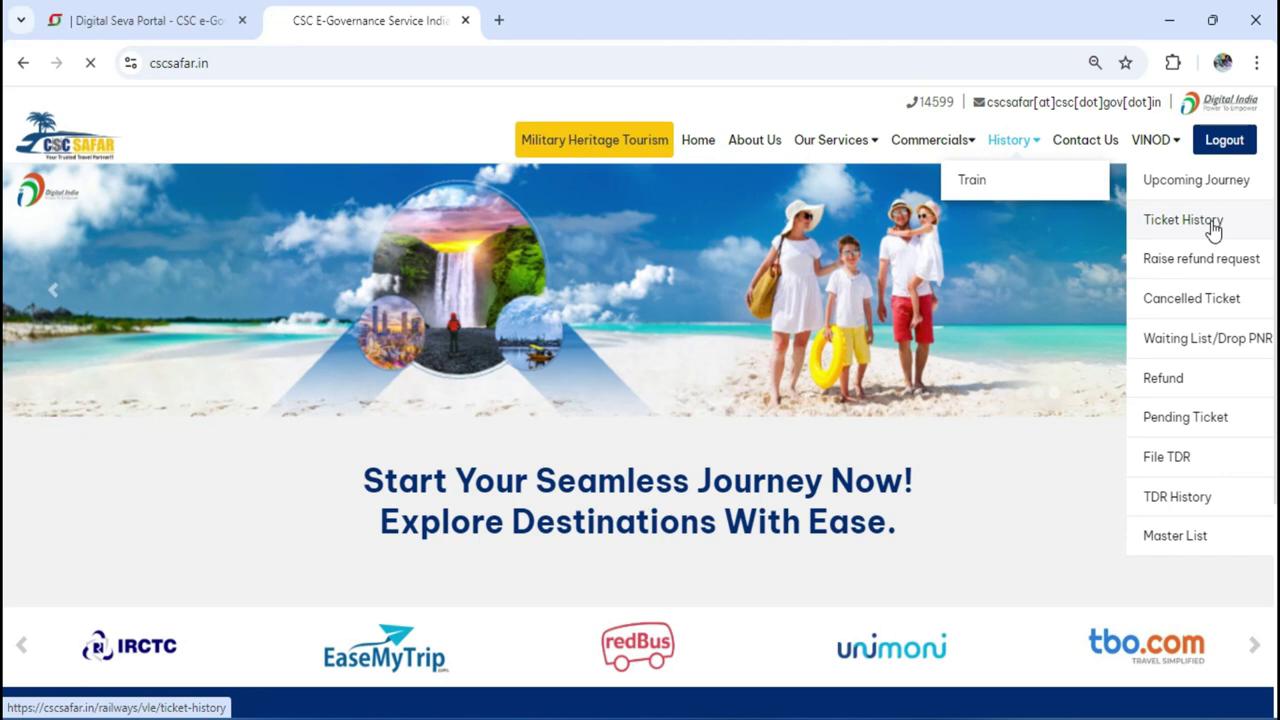
From Ticket History, view the 06/10/2024 11842 KKDE KURJ EXP booking with three passengers
{"action": "left_click", "coordinate": [1213, 222]}
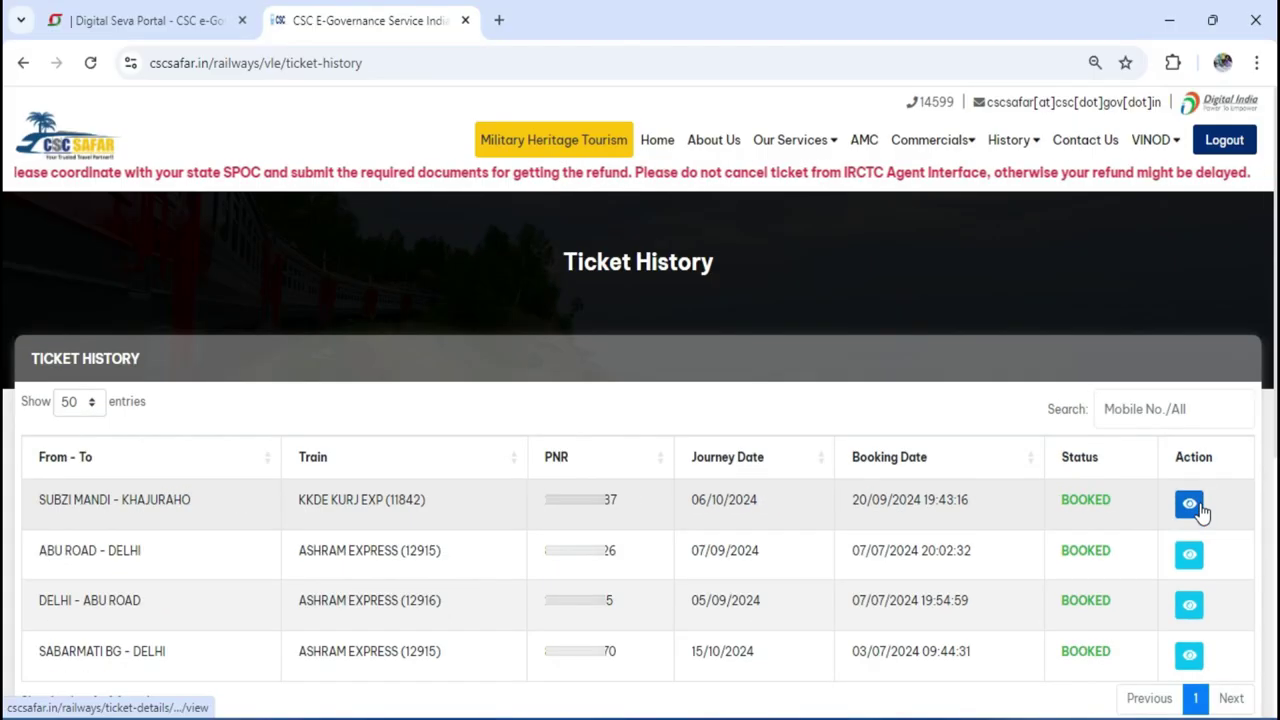
{"action": "left_click", "coordinate": [1201, 510]}
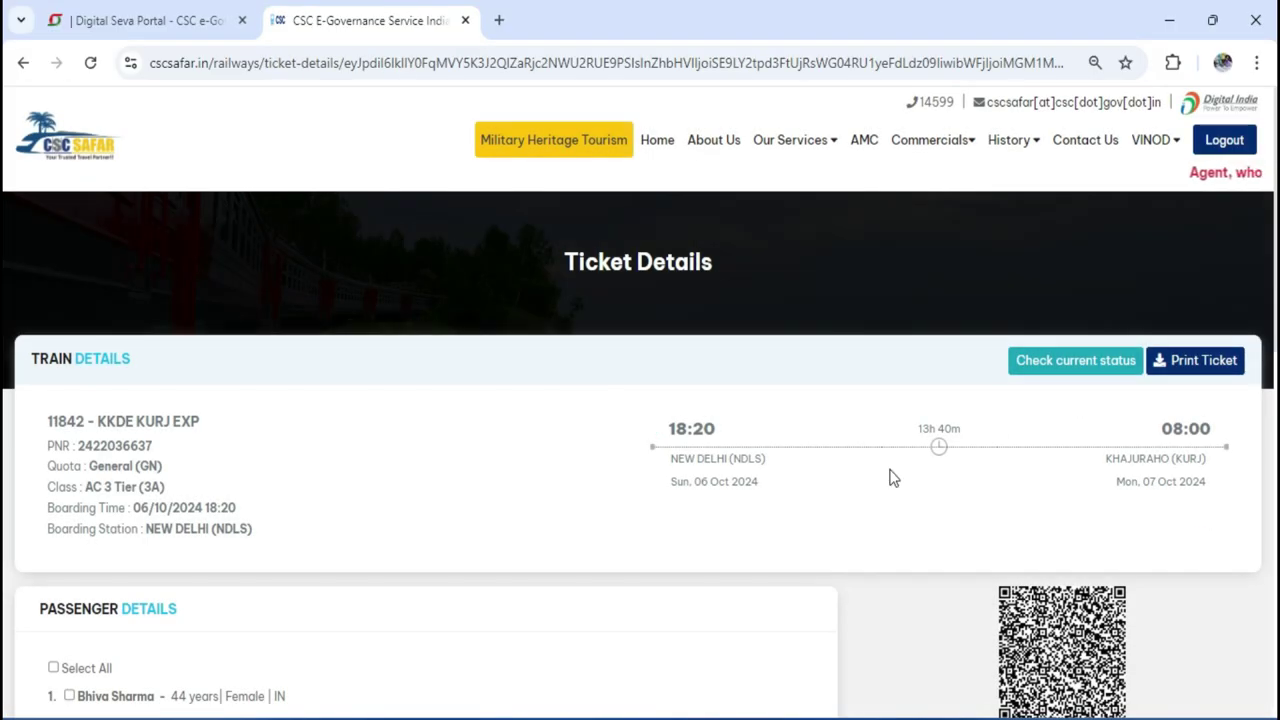
{"action": "scroll", "coordinate": [400, 472], "scroll_direction": "down", "scroll_amount": 7}
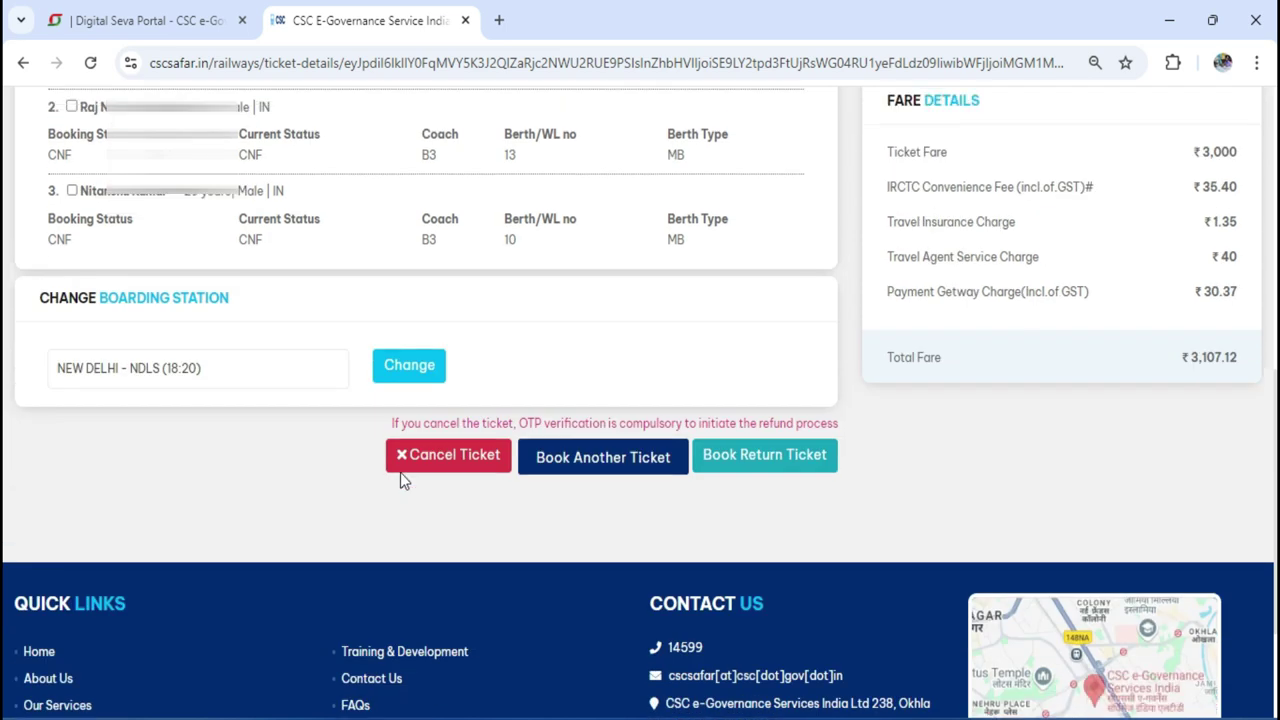
{"action": "scroll", "coordinate": [400, 478], "scroll_direction": "up", "scroll_amount": 4}
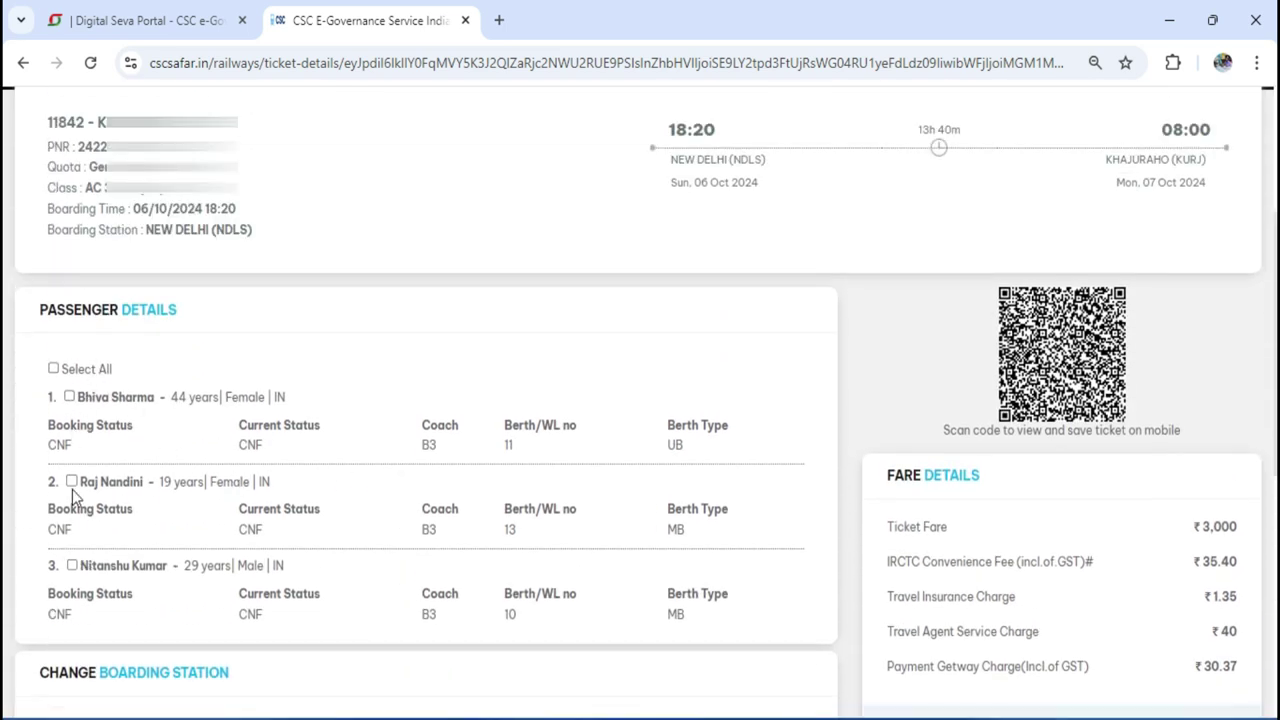
{"action": "scroll", "coordinate": [566, 540], "scroll_direction": "up", "scroll_amount": 2}
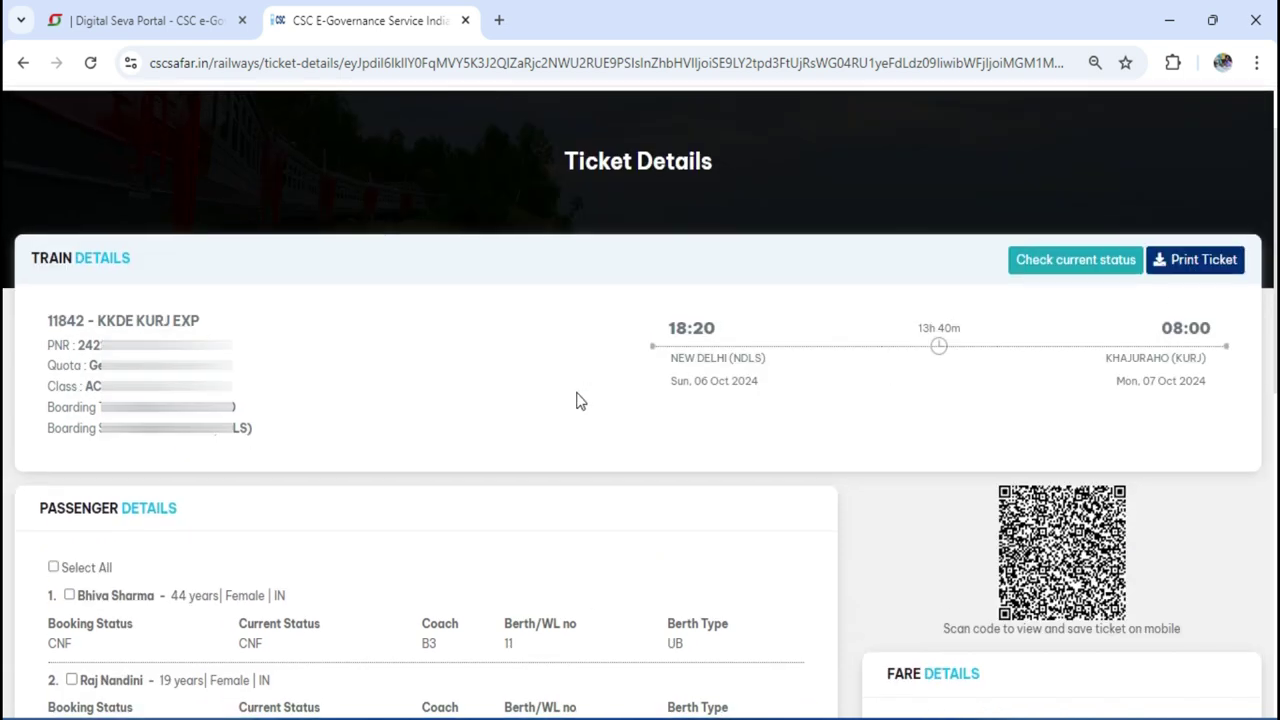
{"action": "scroll", "coordinate": [222, 458], "scroll_direction": "down", "scroll_amount": 3}
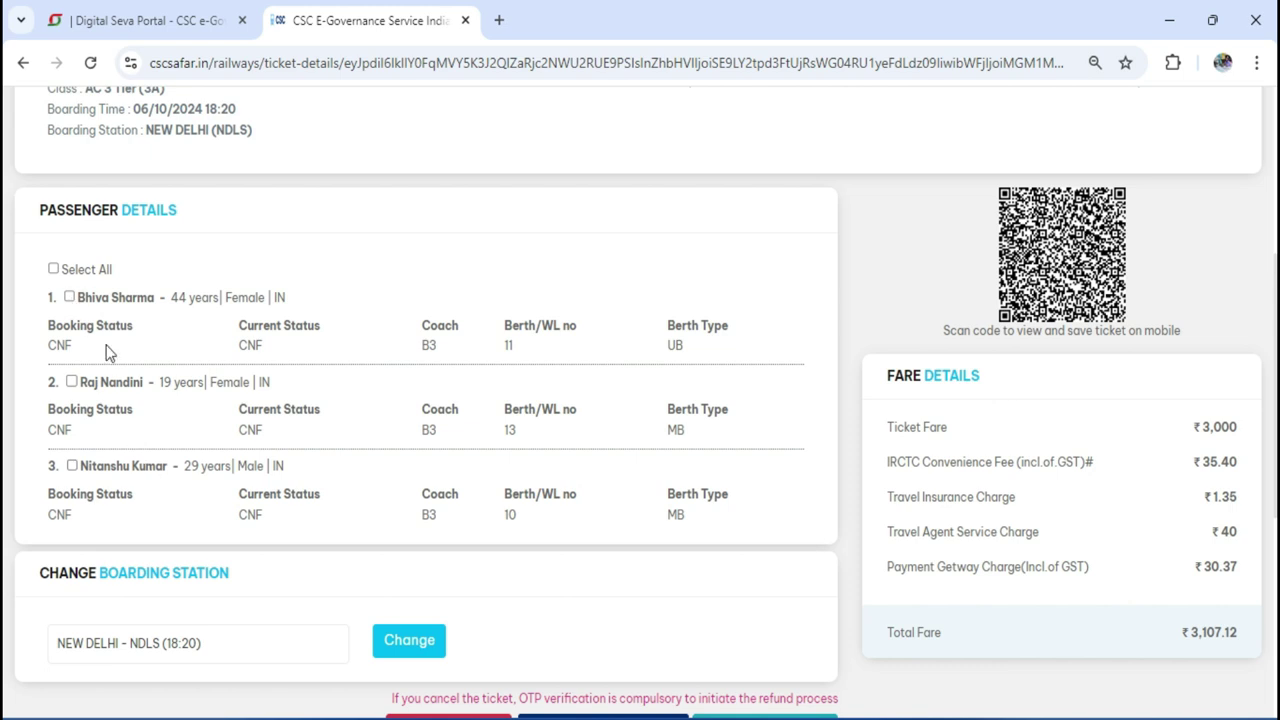
Tick the first two passengers, then Select All so all three are marked
{"action": "left_click", "coordinate": [69, 298]}
{"action": "left_click", "coordinate": [72, 384]}
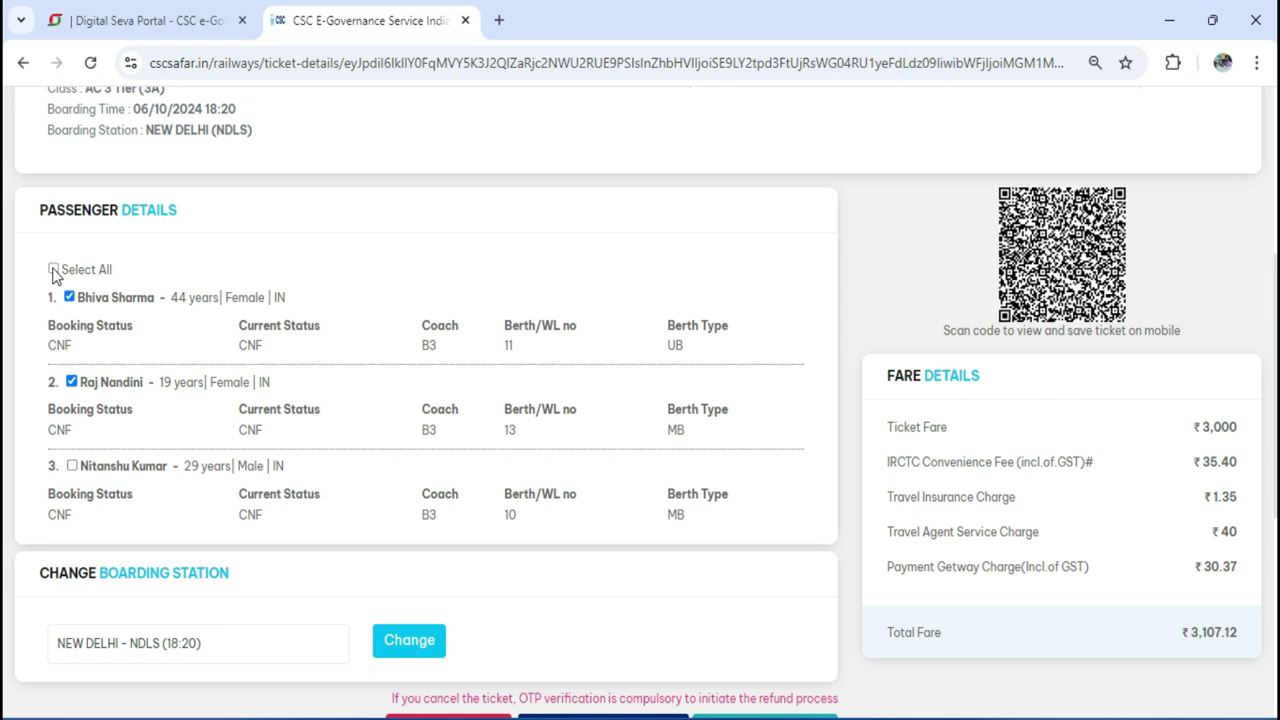
{"action": "left_click", "coordinate": [54, 270]}
{"action": "scroll", "coordinate": [250, 555], "scroll_direction": "down", "scroll_amount": 1}
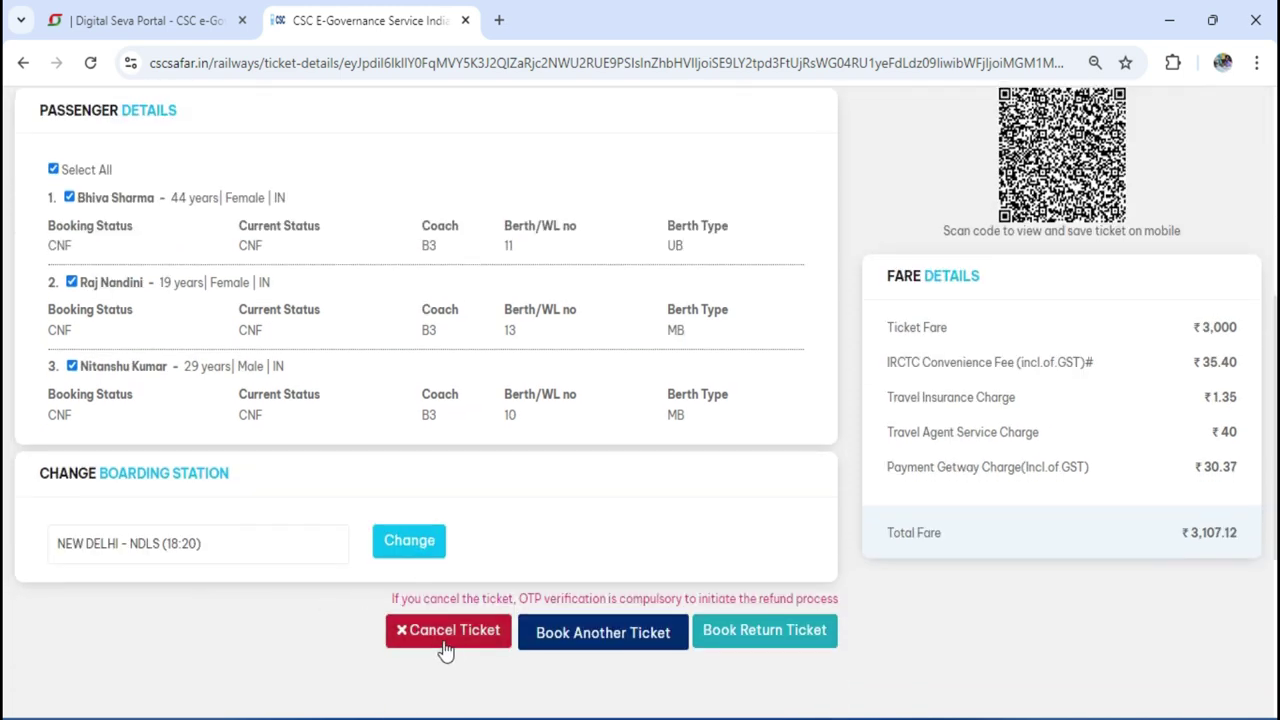
{"action": "scroll", "coordinate": [450, 652], "scroll_direction": "down", "scroll_amount": 1}
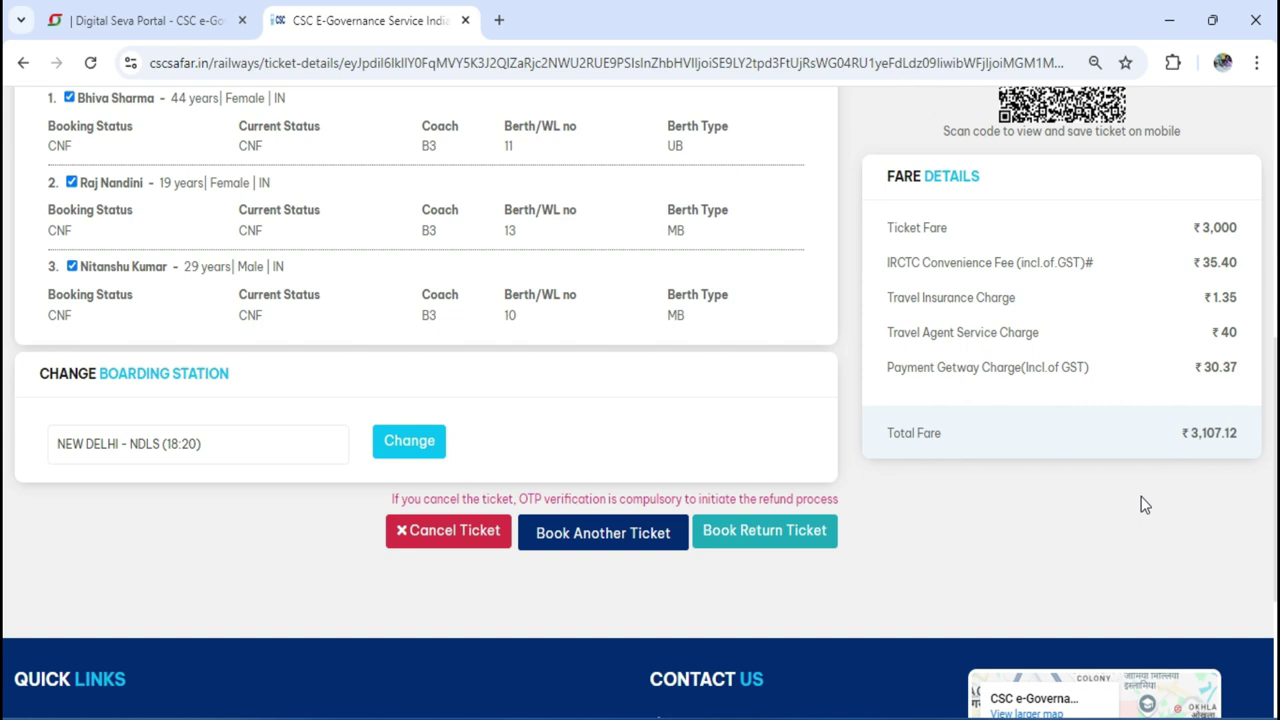
Cancel the ticket and confirm Yes, leaving a ₹2430 refund pending OTP
{"action": "left_click", "coordinate": [432, 535]}
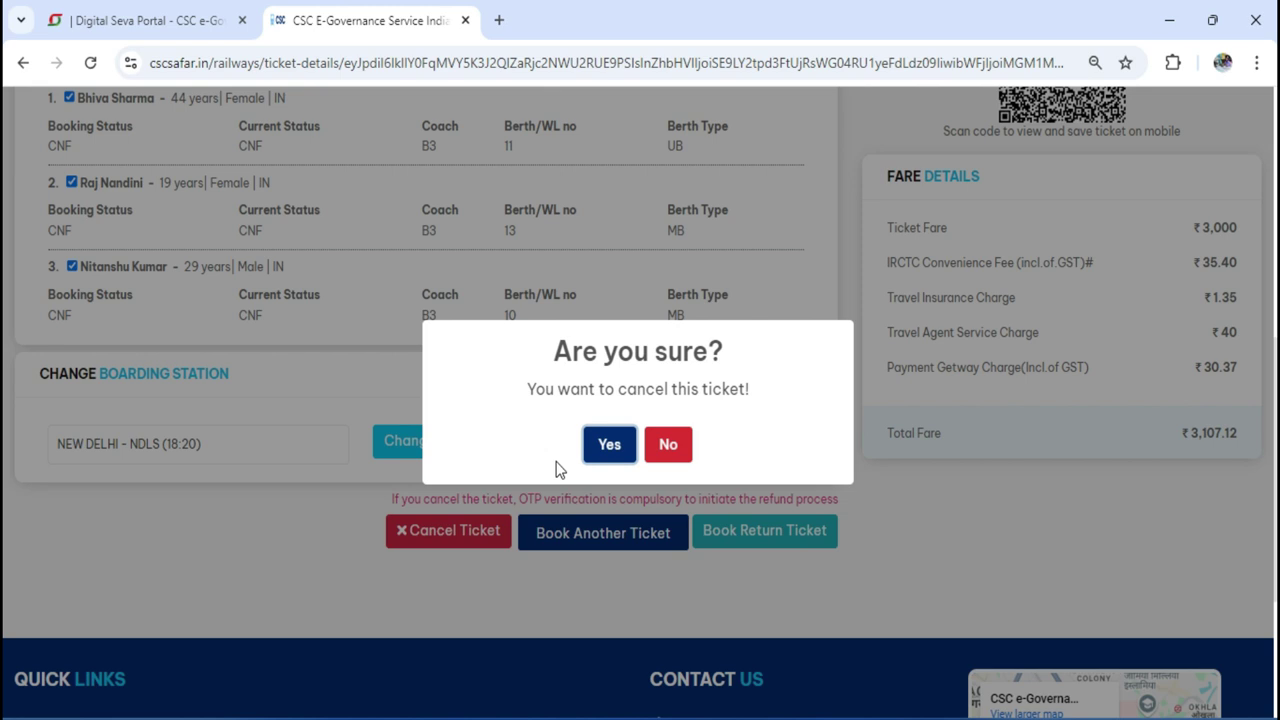
{"action": "left_click", "coordinate": [610, 445]}
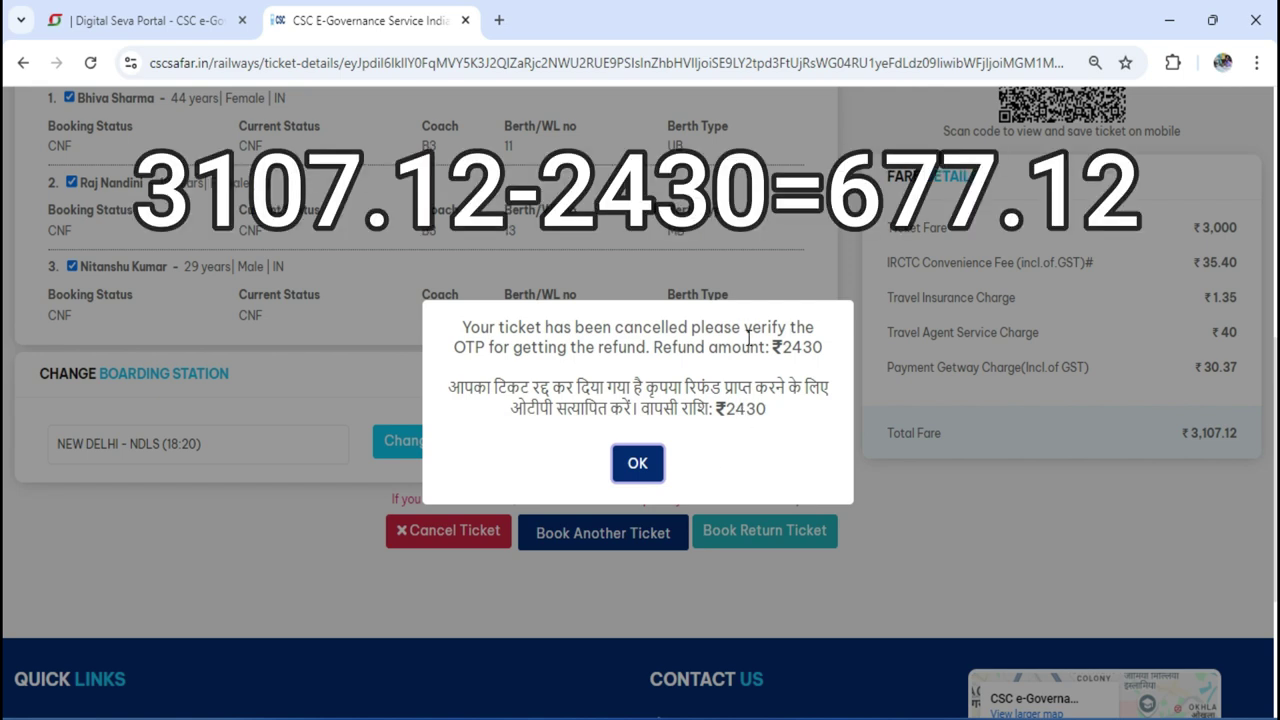
Enter and verify the cancellation OTP, then acknowledge the ₹2430.00 refund initiated message
{"action": "left_click", "coordinate": [638, 466]}
{"action": "scroll", "coordinate": [565, 491], "scroll_direction": "down", "scroll_amount": 5}
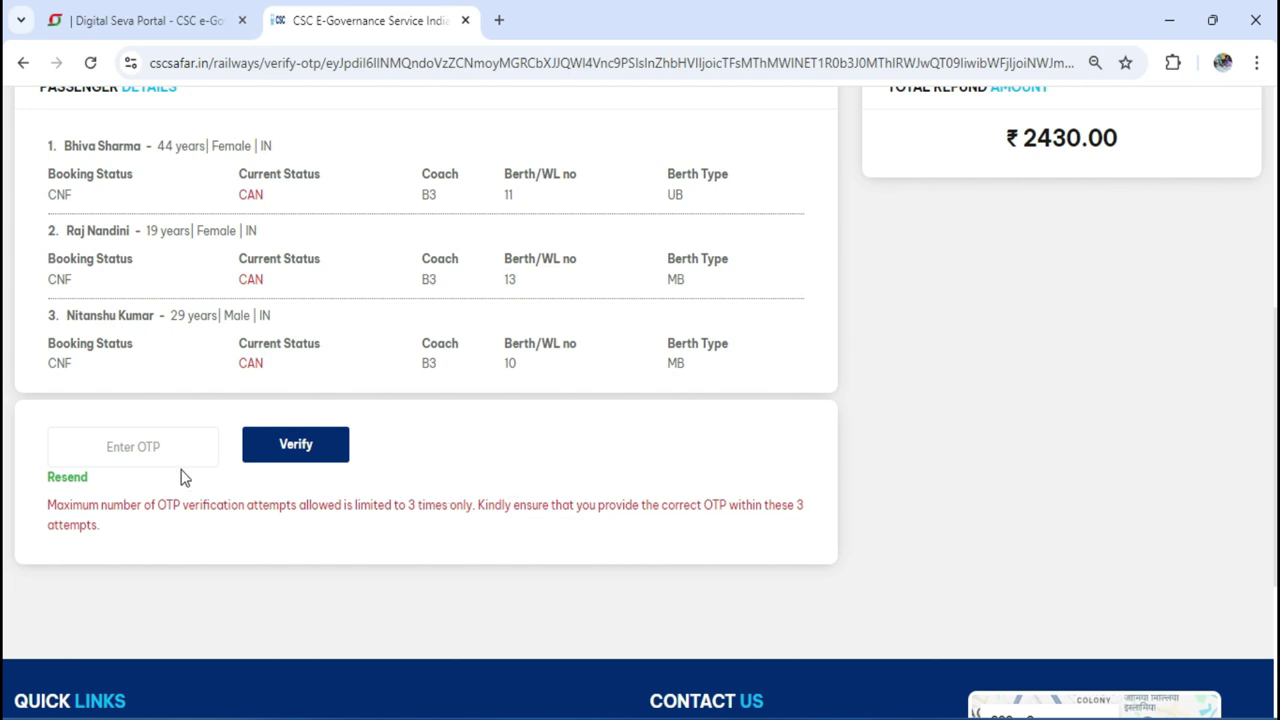
{"action": "left_click", "coordinate": [144, 447]}
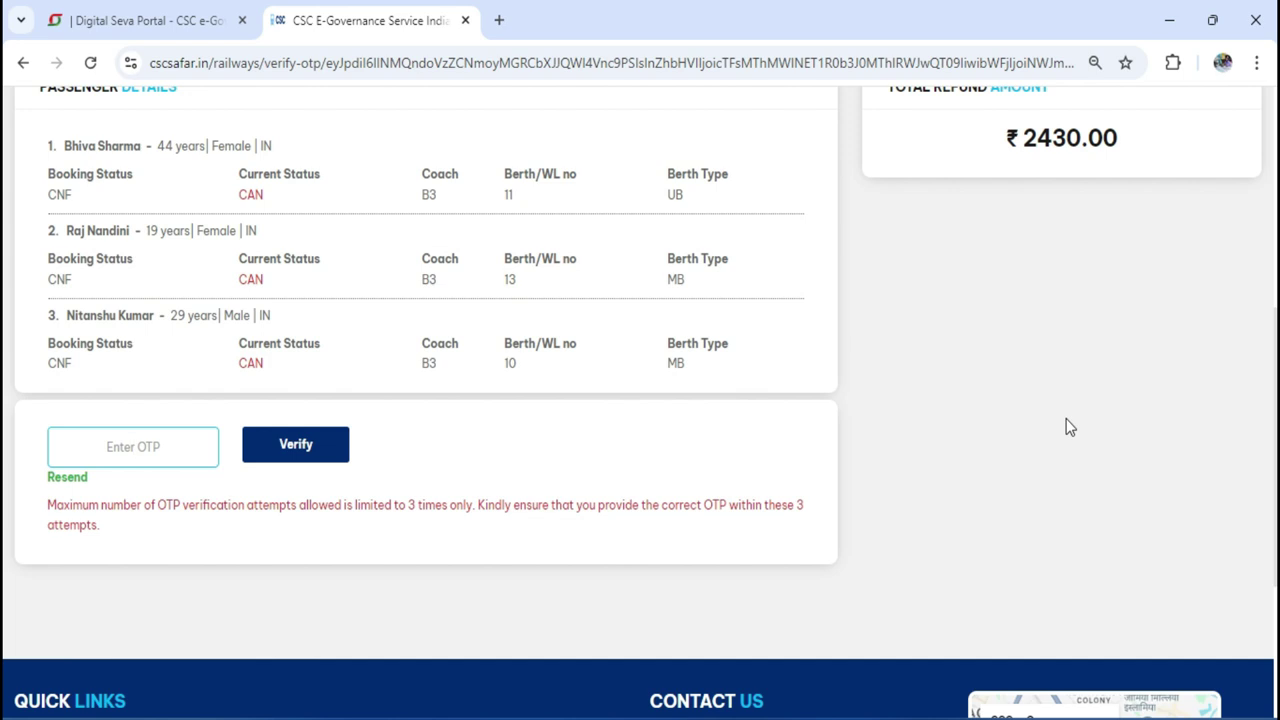
{"action": "scroll", "coordinate": [1071, 423], "scroll_direction": "up", "scroll_amount": 1}
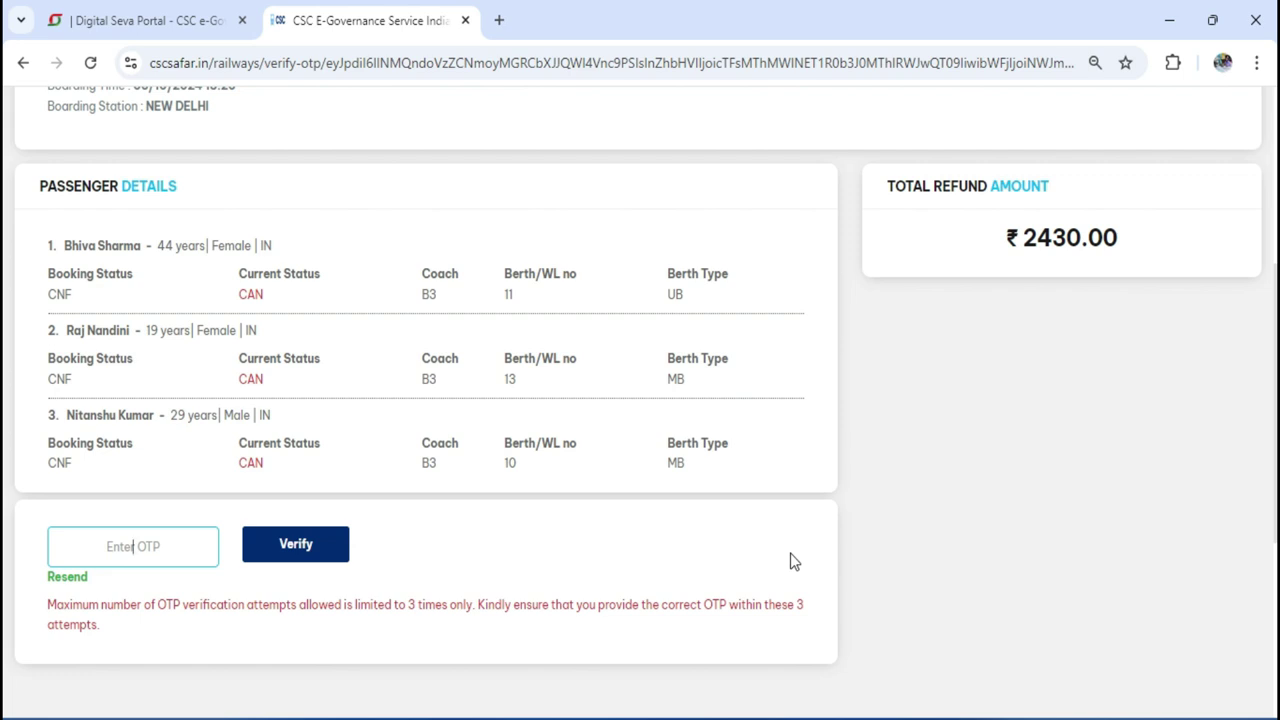
{"action": "left_click", "coordinate": [296, 545]}
{"action": "right_click", "coordinate": [298, 550]}
{"action": "left_click", "coordinate": [298, 547]}
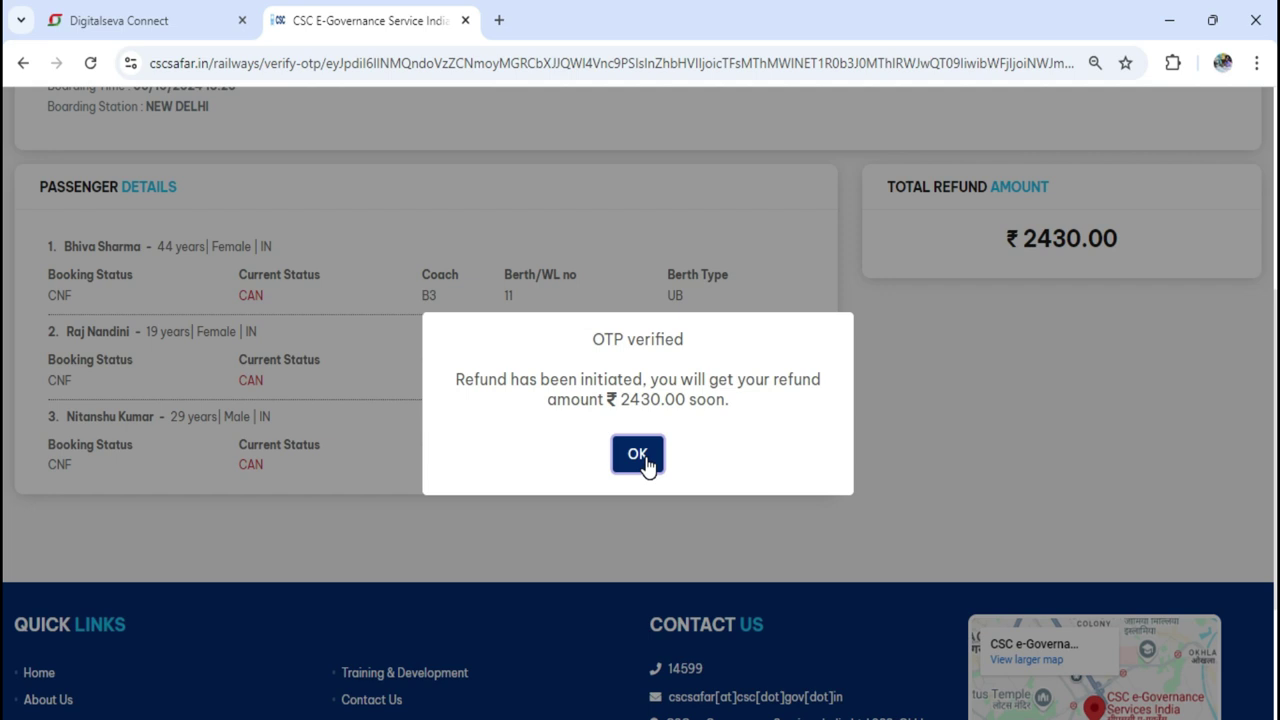
{"action": "left_click", "coordinate": [640, 455]}
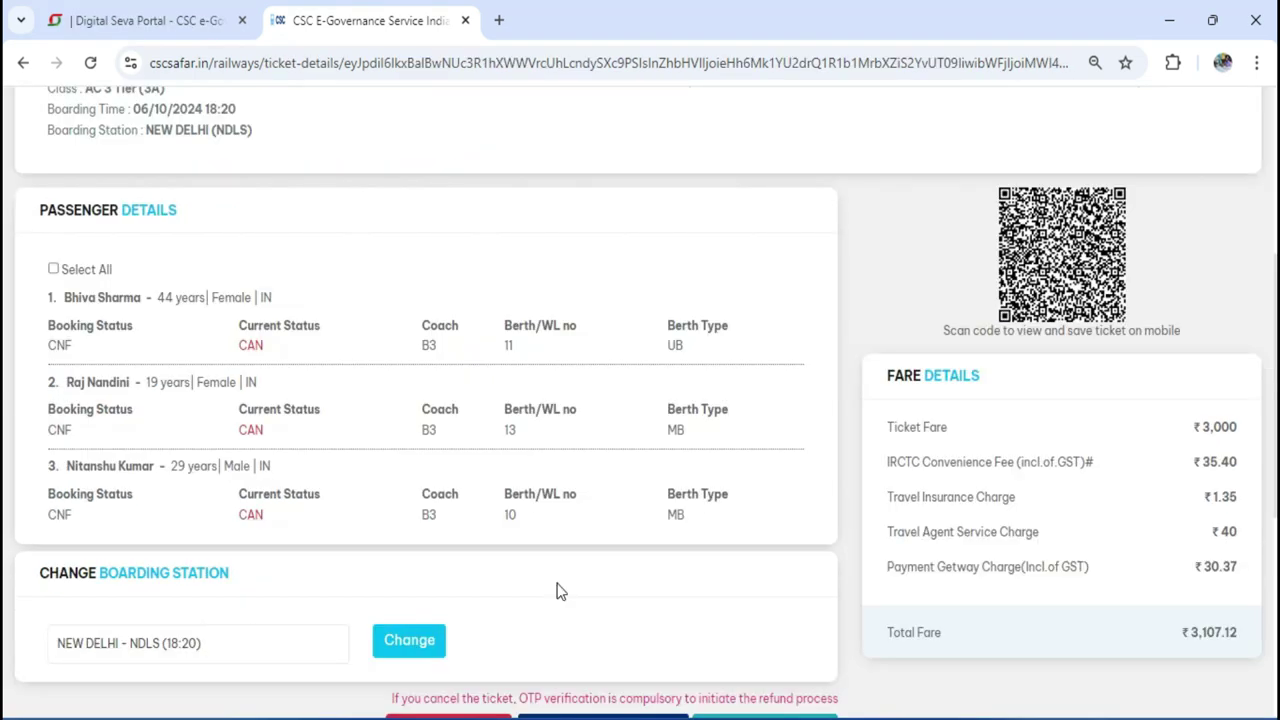
Back in Digital Seva Portal, open Wallet Summary then the Wallet Ledger showing the ₹2,430.00 reversal
{"action": "left_click", "coordinate": [158, 20]}
{"action": "mouse_move", "coordinate": [30, 276]}
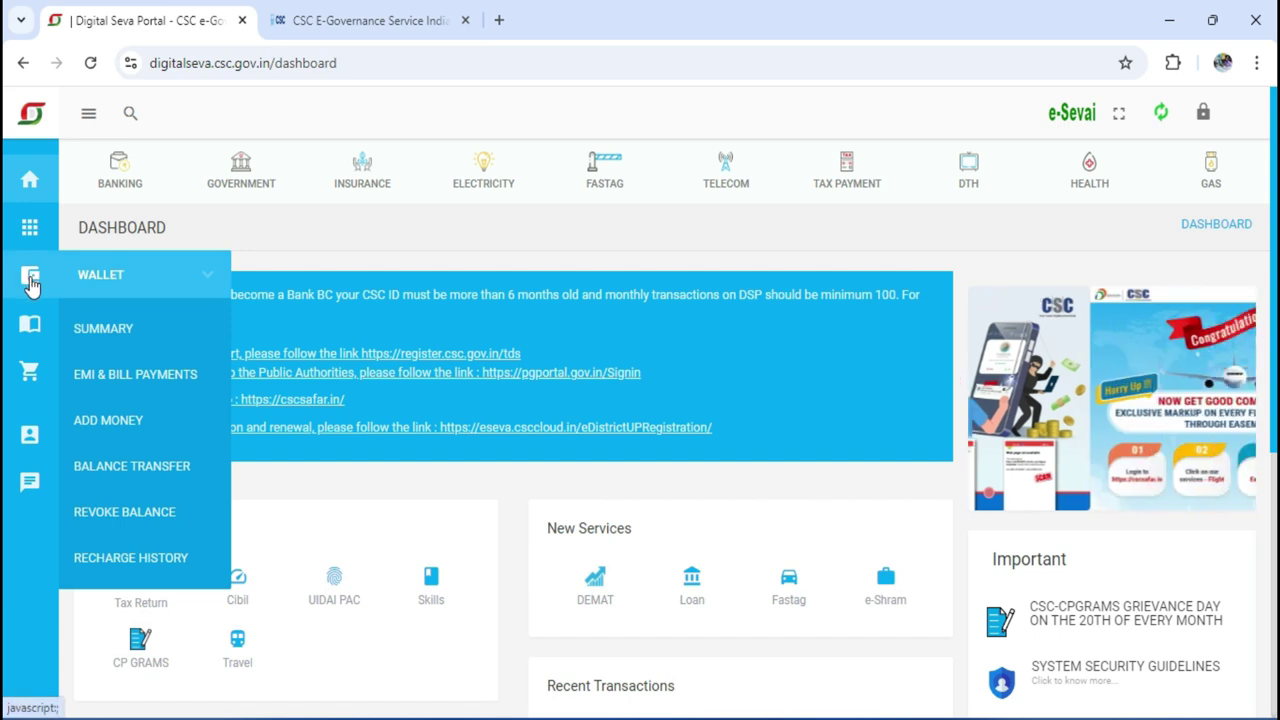
{"action": "left_click", "coordinate": [97, 329]}
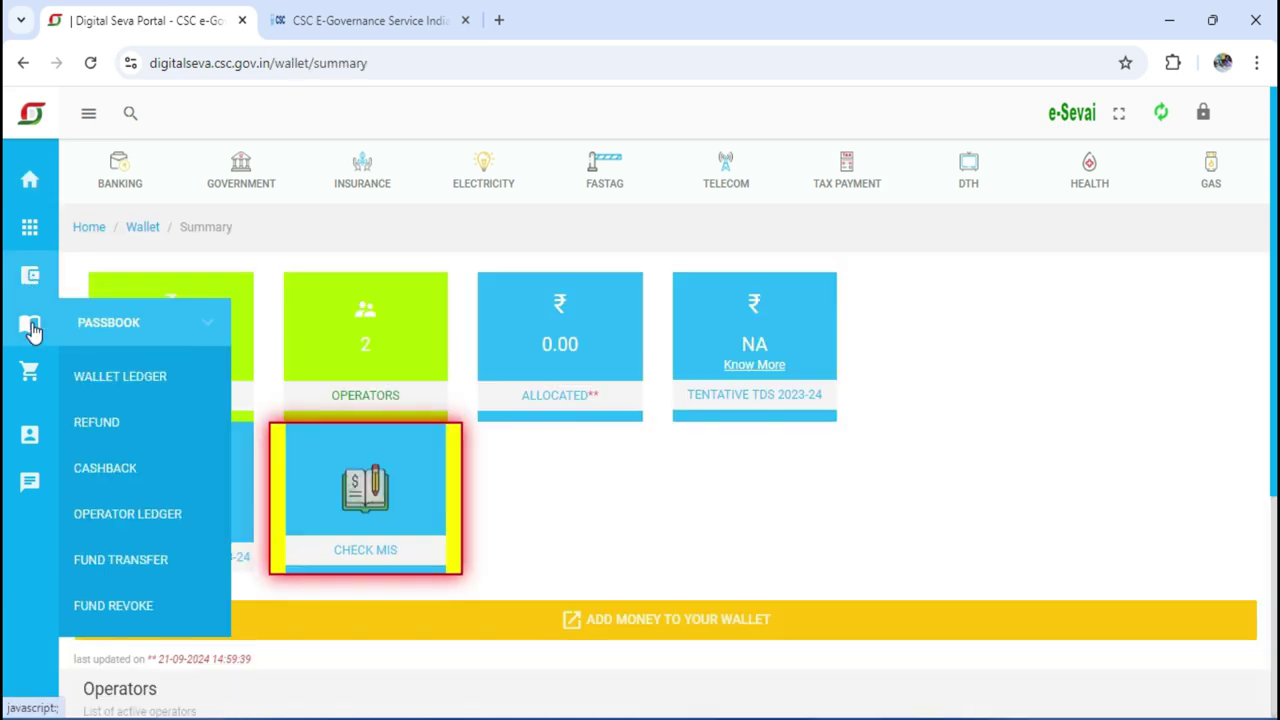
{"action": "left_click", "coordinate": [143, 386]}
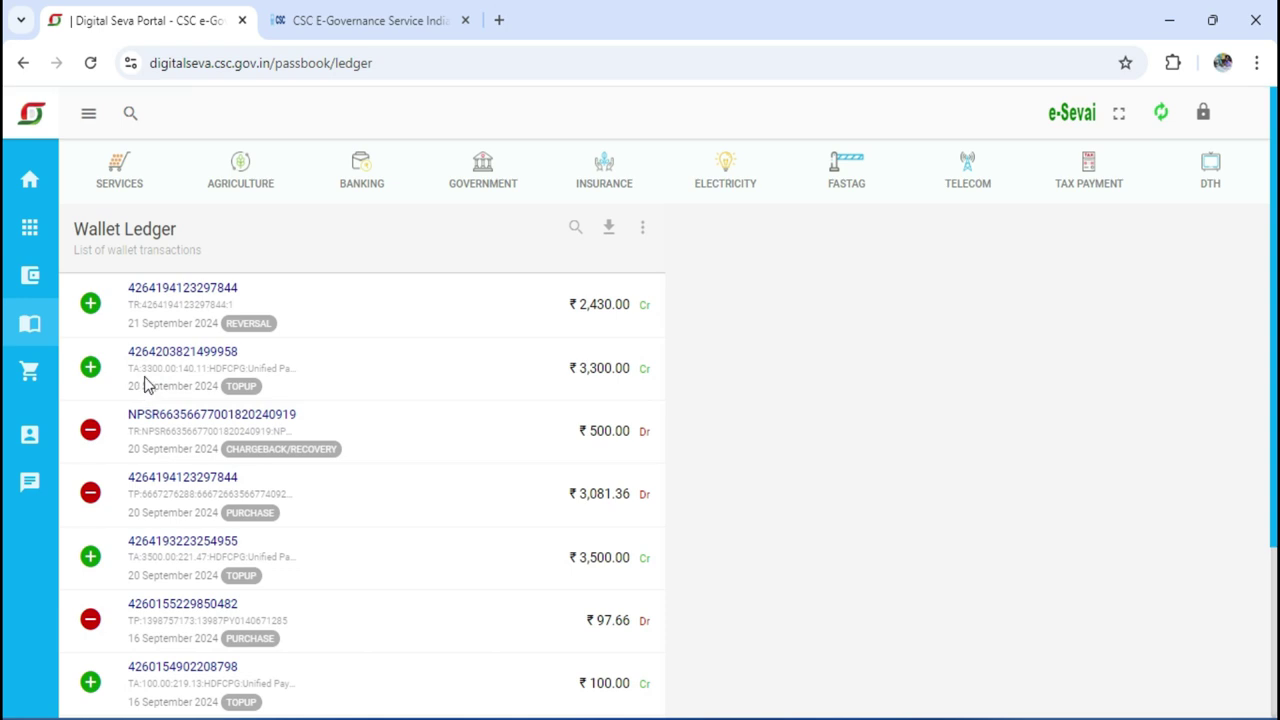